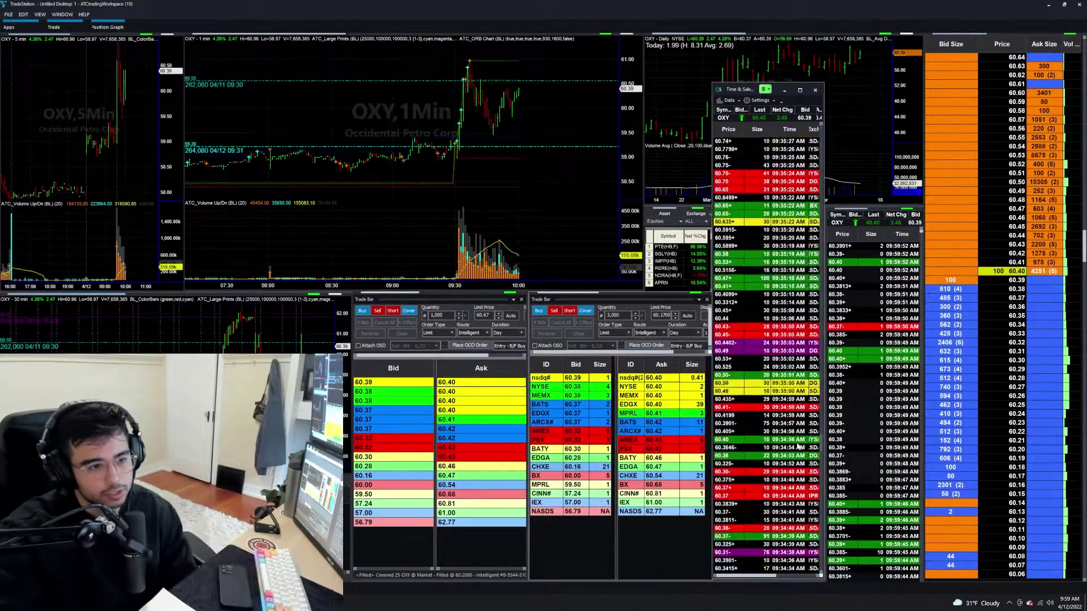
scroll(801, 447, down, 10)
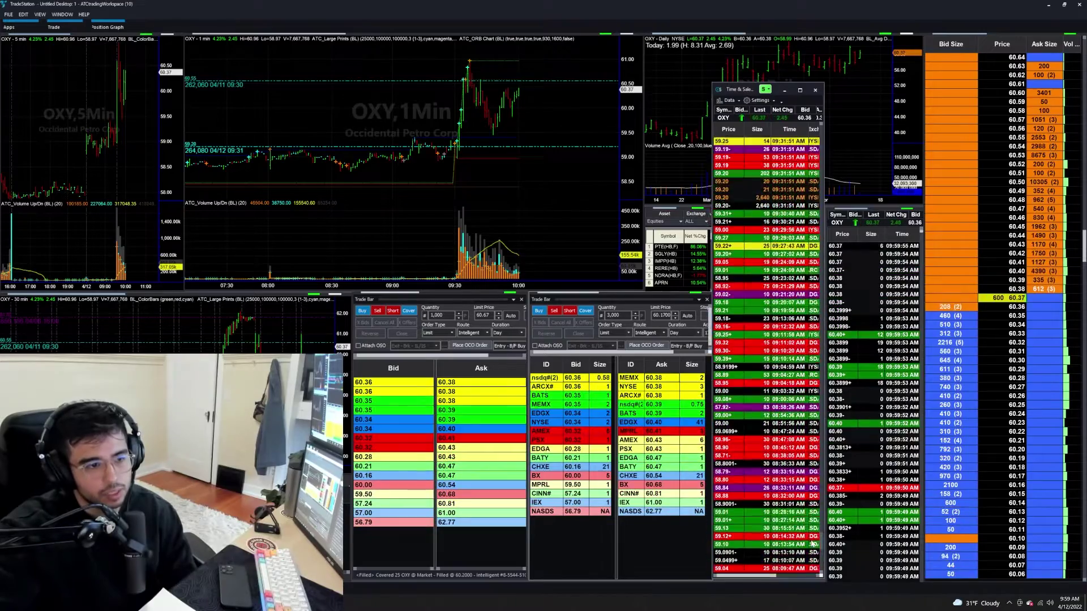
scroll(811, 531, up, 5)
scroll(812, 531, up, 5)
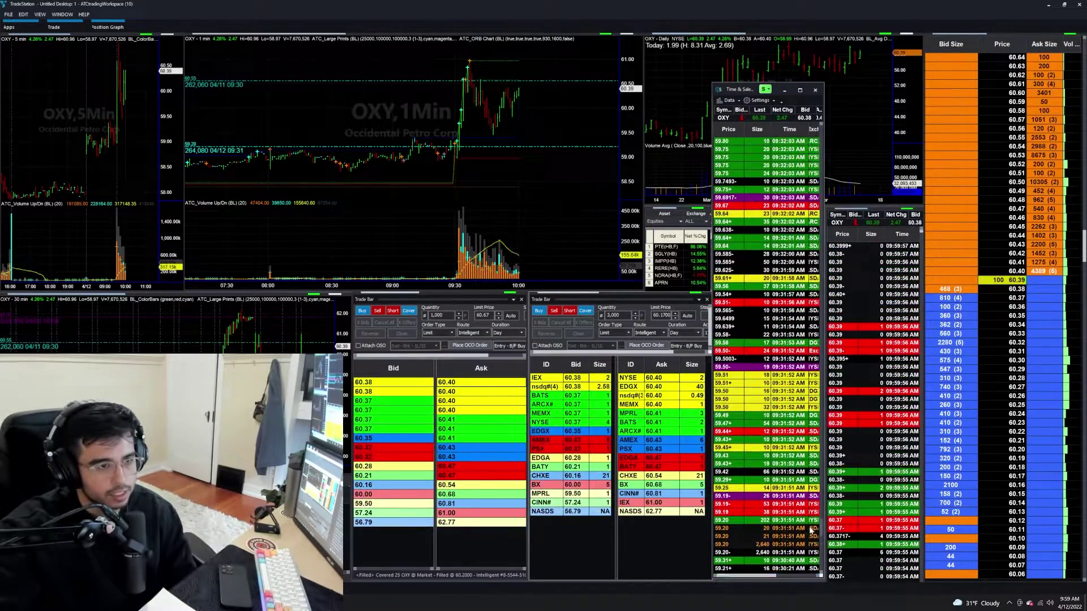
scroll(811, 531, up, 3)
scroll(811, 529, up, 2)
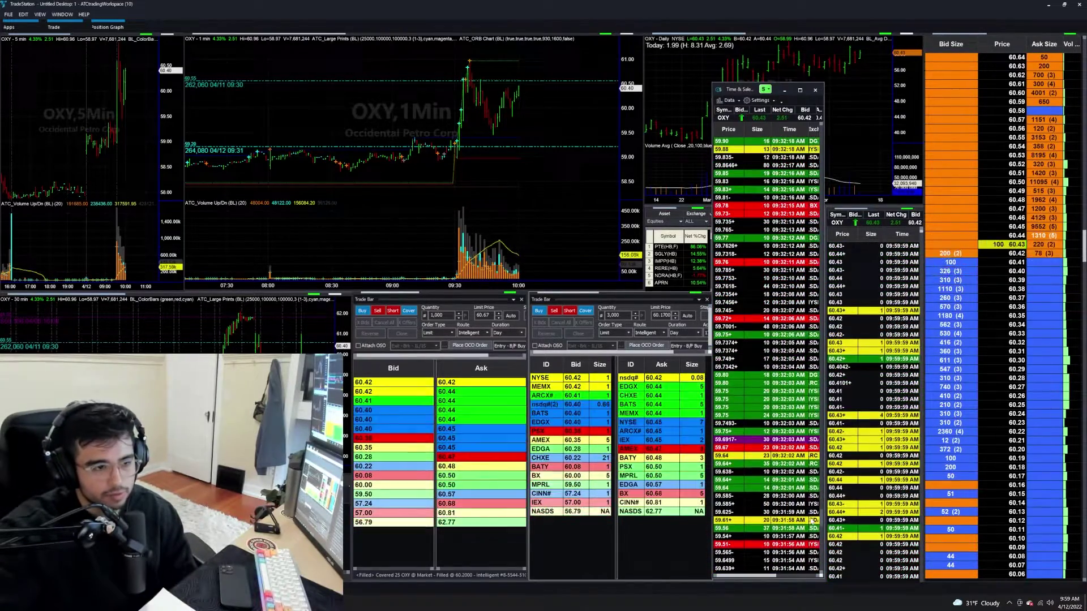
scroll(811, 529, up, 3)
scroll(812, 525, up, 3)
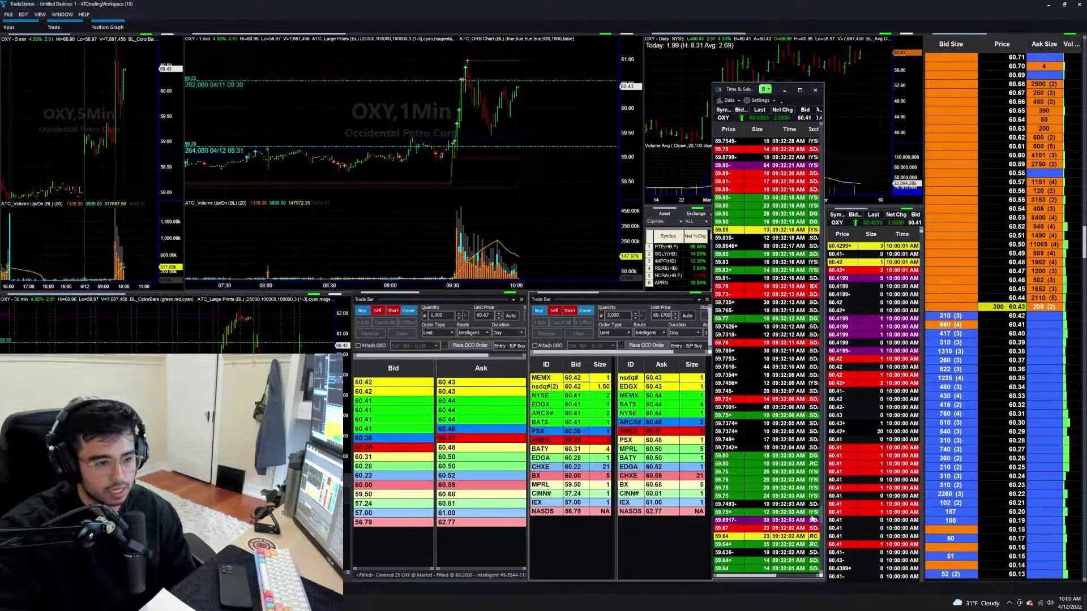
scroll(811, 527, up, 3)
scroll(811, 518, up, 3)
scroll(810, 510, up, 3)
scroll(811, 509, up, 3)
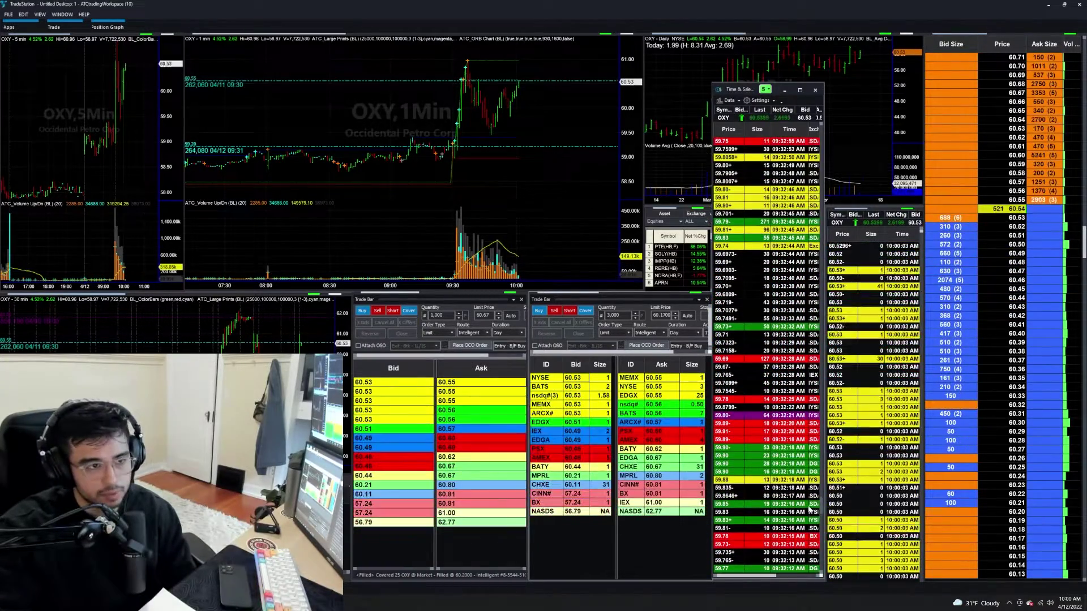
scroll(811, 509, up, 3)
scroll(811, 505, up, 3)
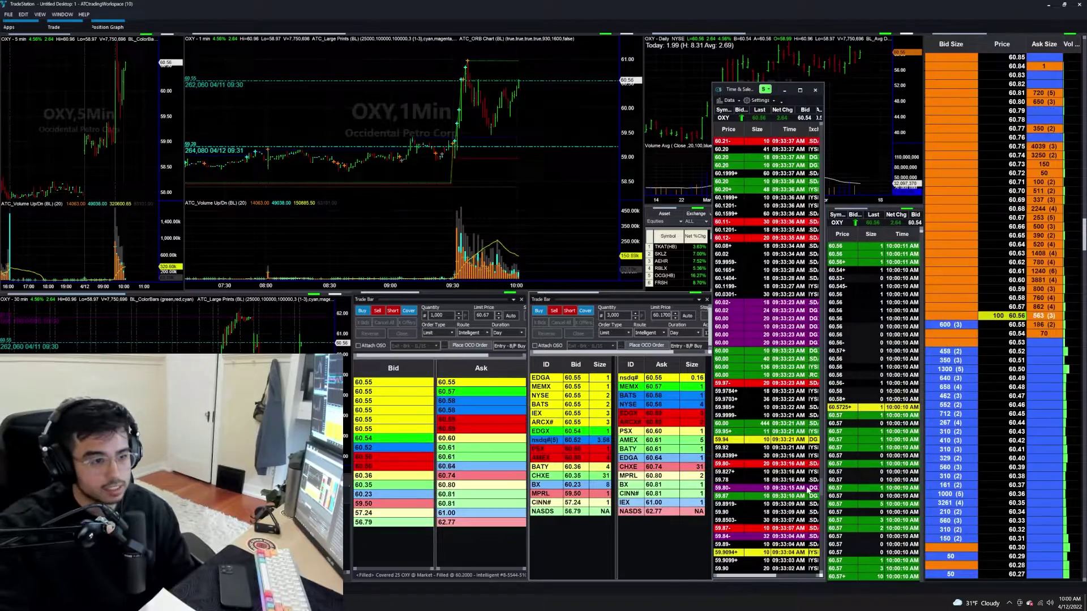
scroll(812, 489, up, 3)
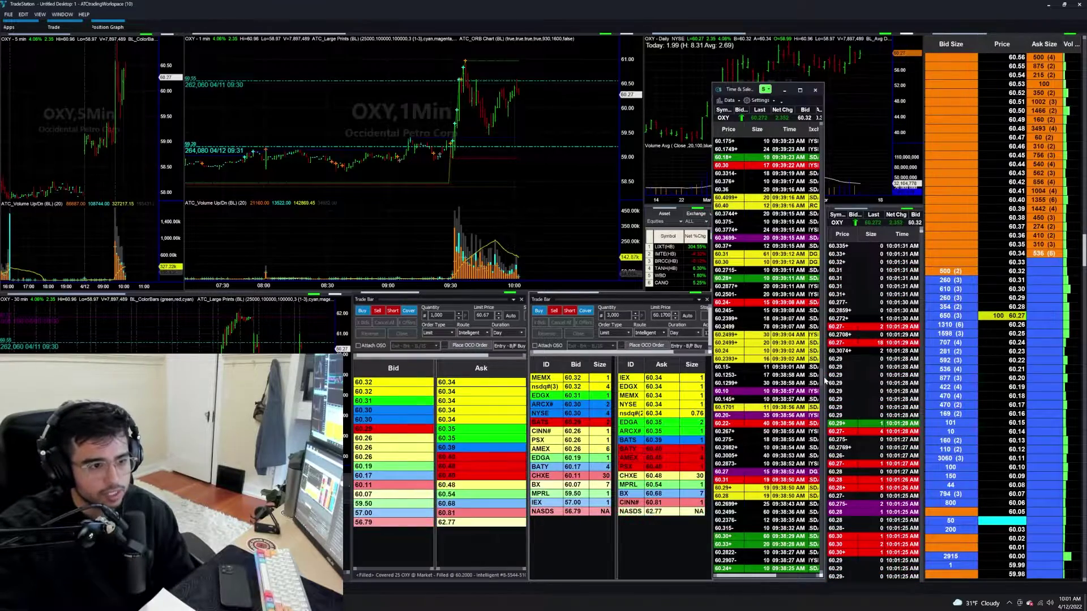
scroll(825, 378, up, 5)
scroll(825, 373, up, 5)
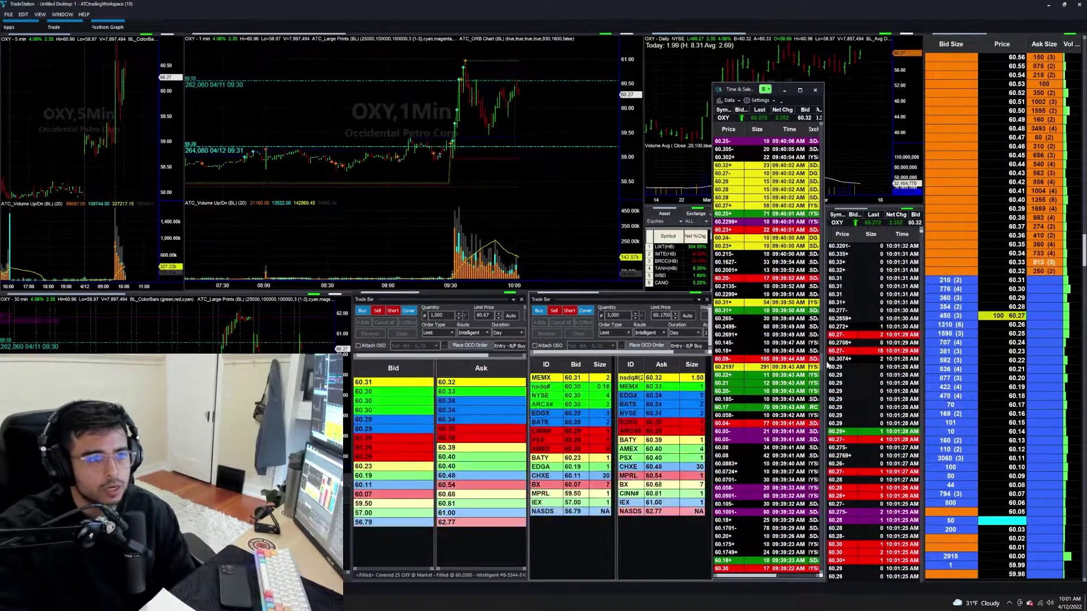
scroll(828, 361, up, 5)
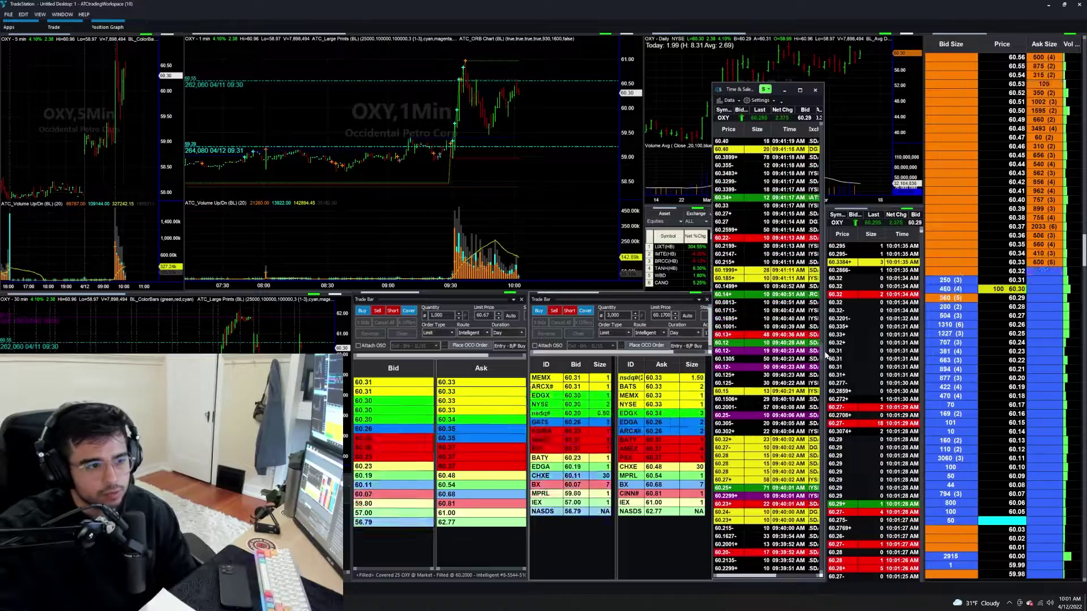
scroll(828, 353, up, 5)
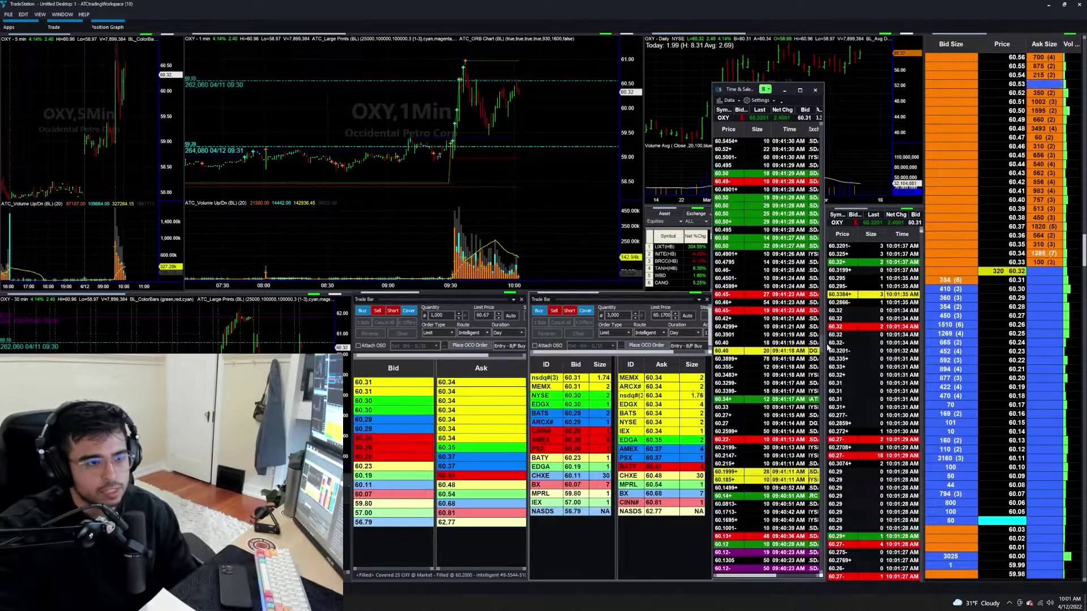
scroll(828, 353, up, 5)
scroll(831, 347, up, 5)
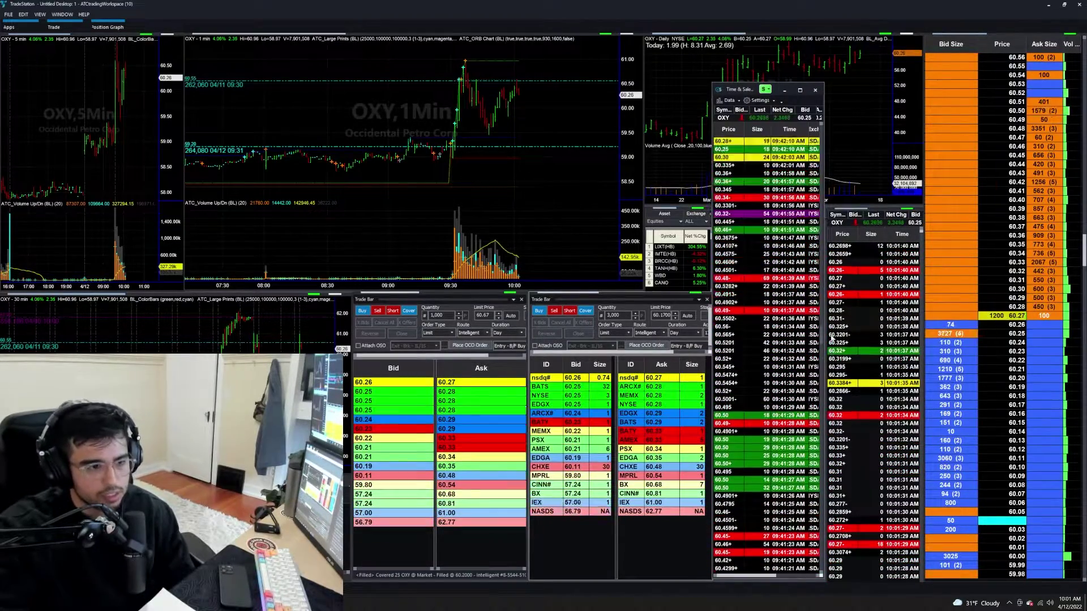
scroll(833, 340, up, 5)
scroll(836, 331, up, 5)
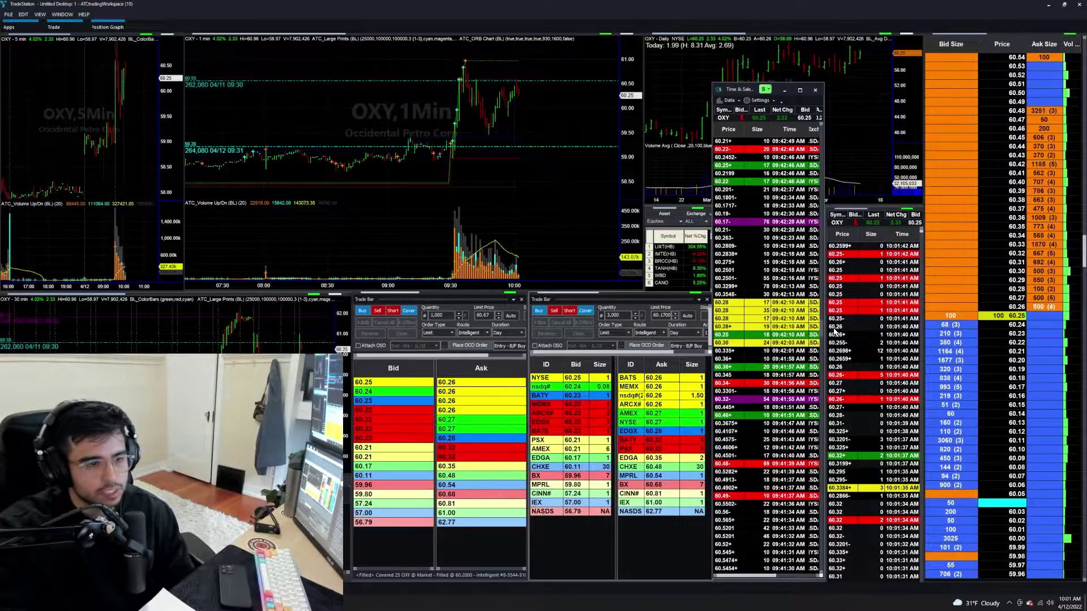
scroll(836, 327, up, 5)
scroll(837, 326, up, 5)
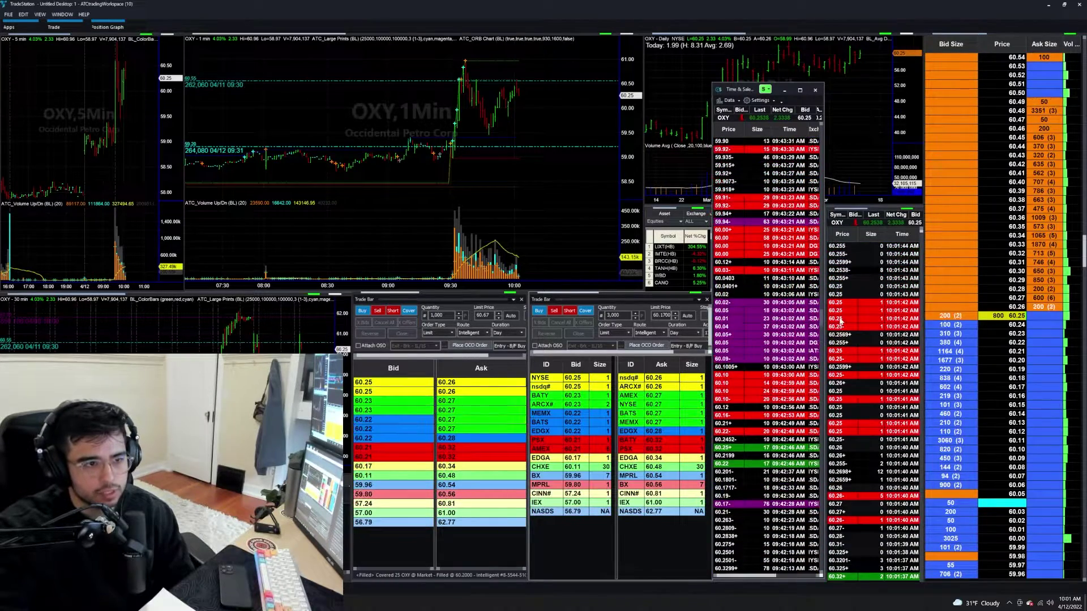
scroll(839, 323, up, 5)
scroll(841, 321, up, 5)
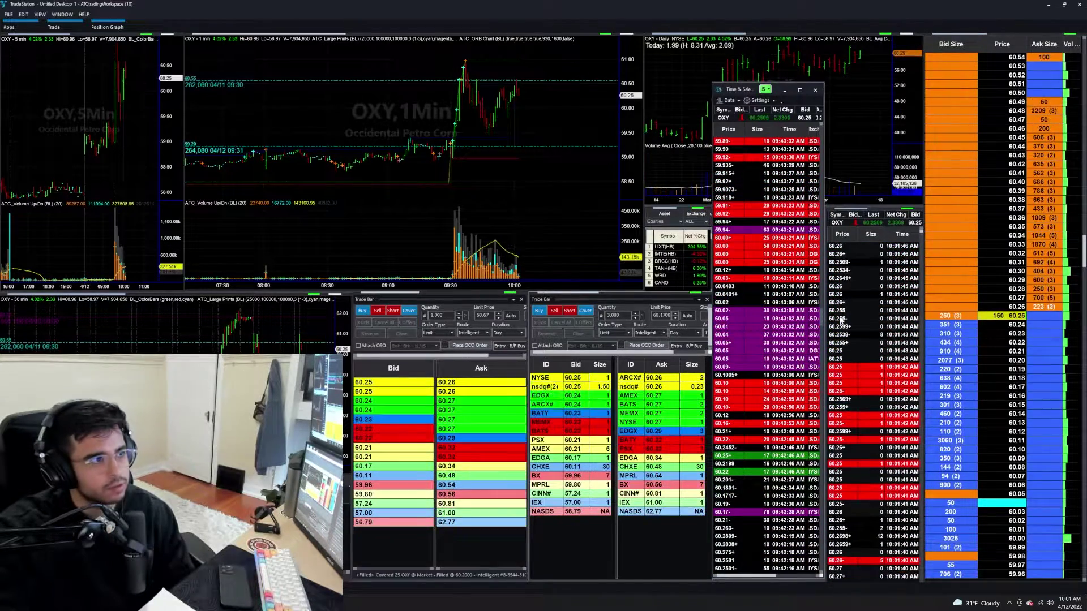
scroll(841, 321, up, 5)
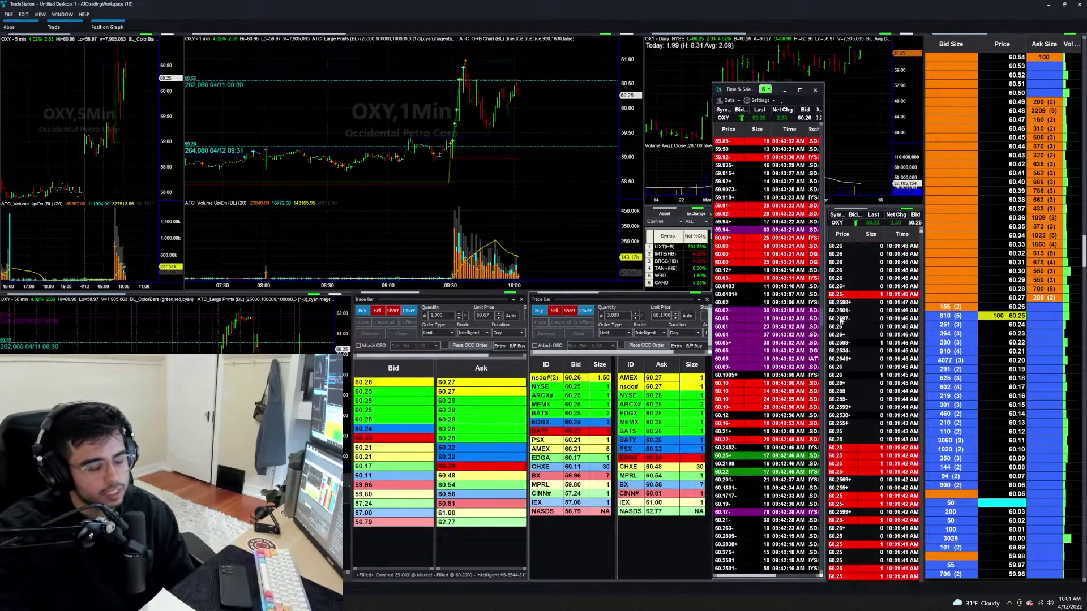